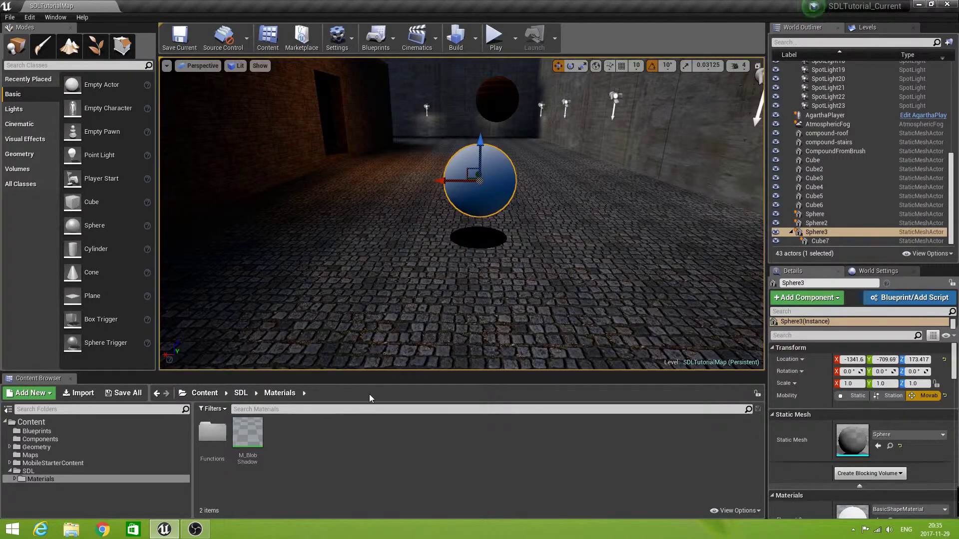
Open the Functions folder under SDL > Materials and select the MF_EllipsoidMask material function
{"action": "left_click", "coordinate": [222, 436]}
{"action": "double_click", "coordinate": [223, 437]}
{"action": "left_click", "coordinate": [220, 438]}
Open MF_EllipsoidMask in the material editor and zoom out to view the whole graph
{"action": "double_click", "coordinate": [220, 438]}
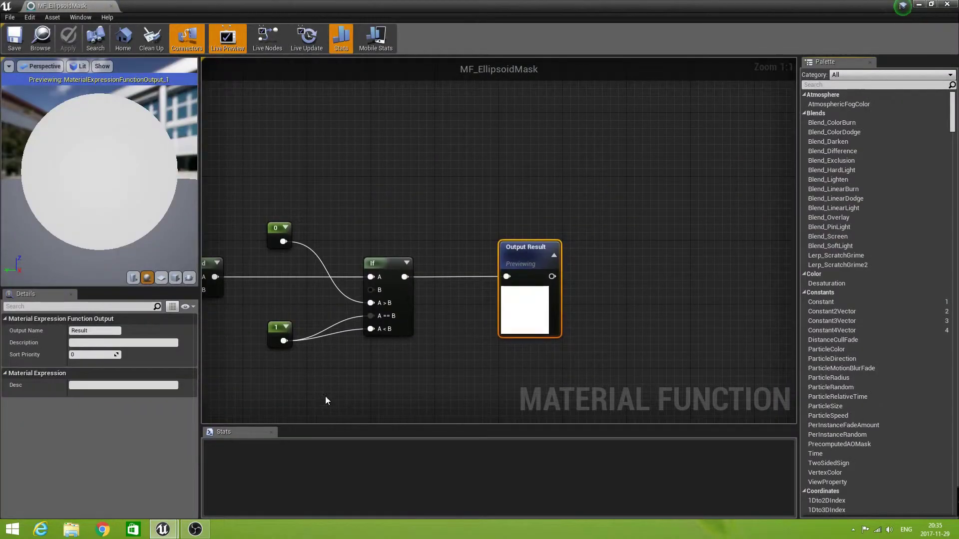
{"action": "right_click_drag", "start_coordinate": [339, 391], "coordinate": [506, 335]}
{"action": "scroll", "coordinate": [487, 363], "scroll_direction": "down", "scroll_amount": 2}
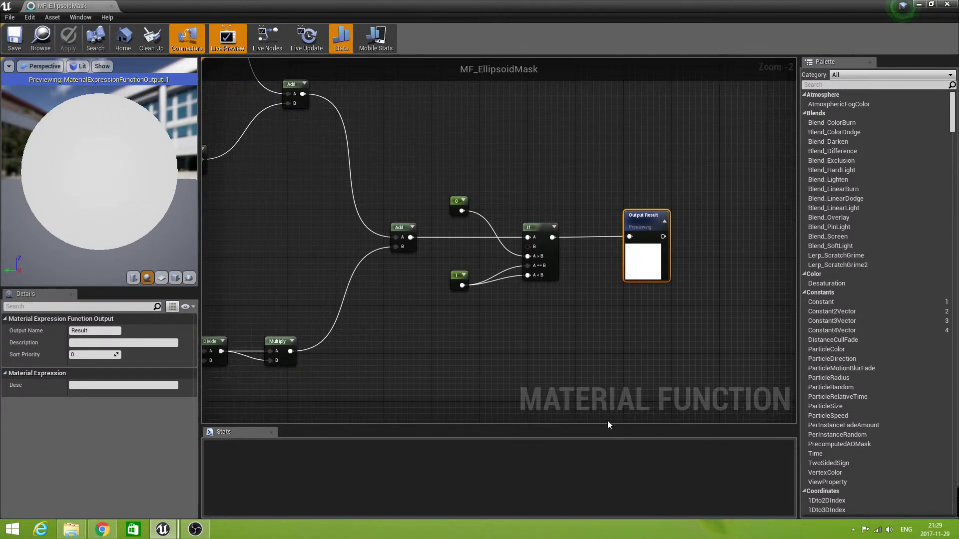
{"action": "scroll", "coordinate": [459, 310], "scroll_direction": "down", "scroll_amount": 4}
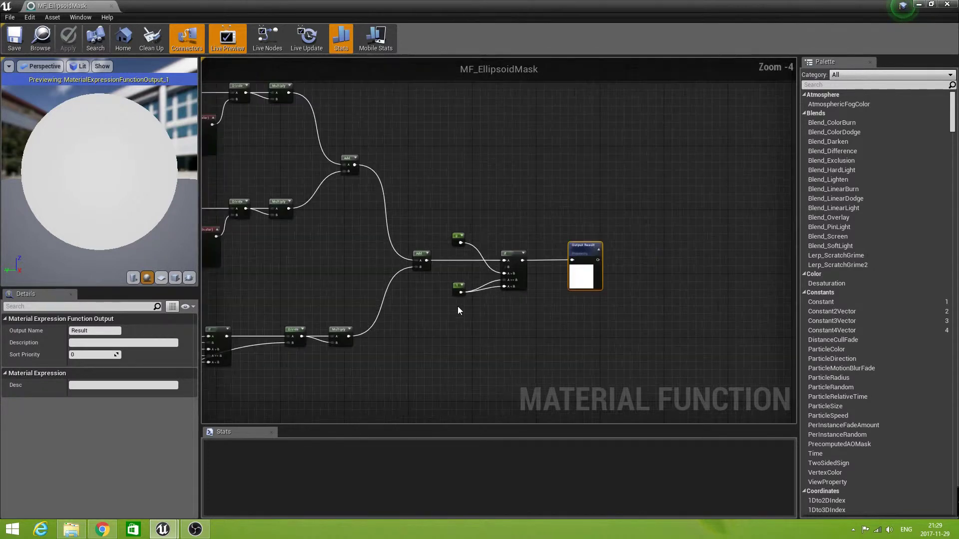
{"action": "right_click_drag", "start_coordinate": [453, 322], "coordinate": [385, 244]}
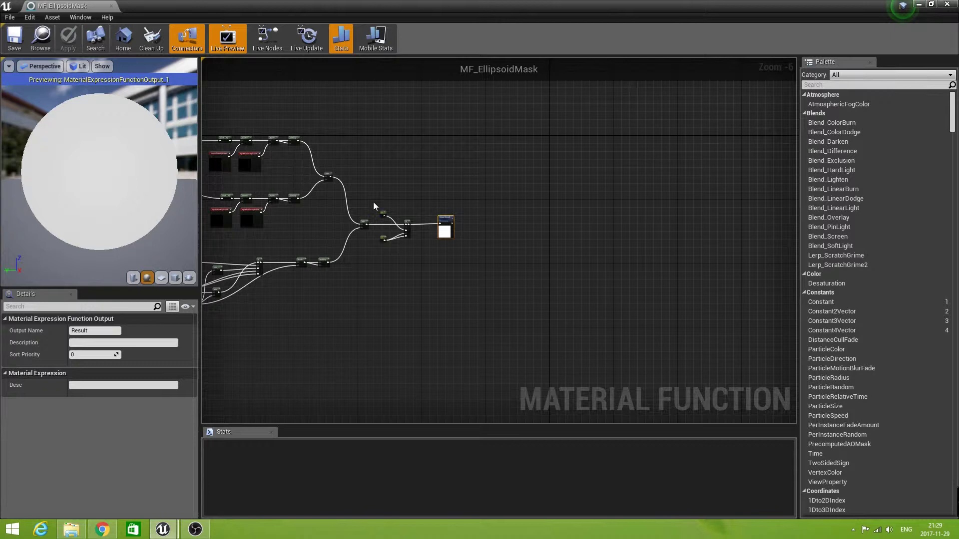
Move the If node, its two constants and Output Result further right of the Add node
{"action": "left_click_drag", "start_coordinate": [374, 199], "coordinate": [463, 262]}
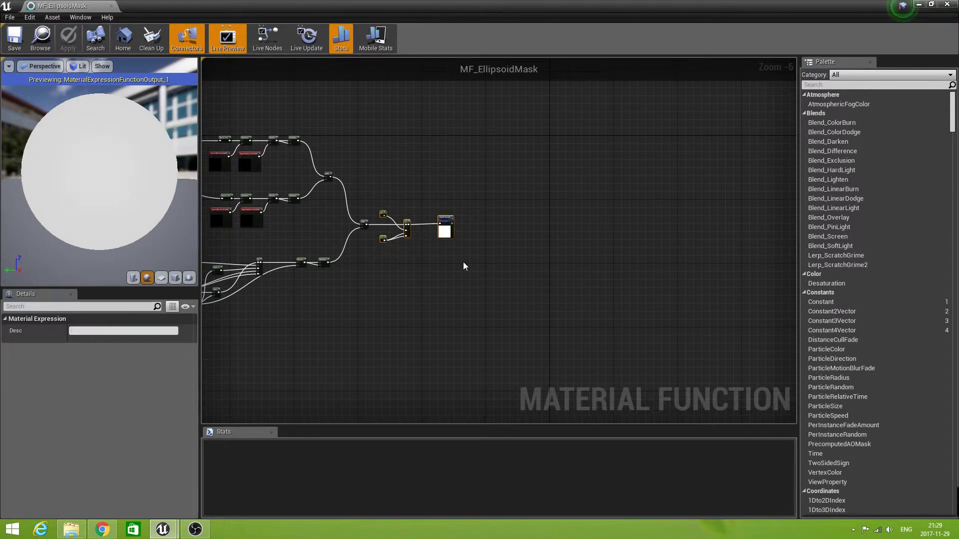
{"action": "left_click_drag", "start_coordinate": [448, 221], "coordinate": [607, 220]}
{"action": "scroll", "coordinate": [448, 220], "scroll_direction": "up", "scroll_amount": 5}
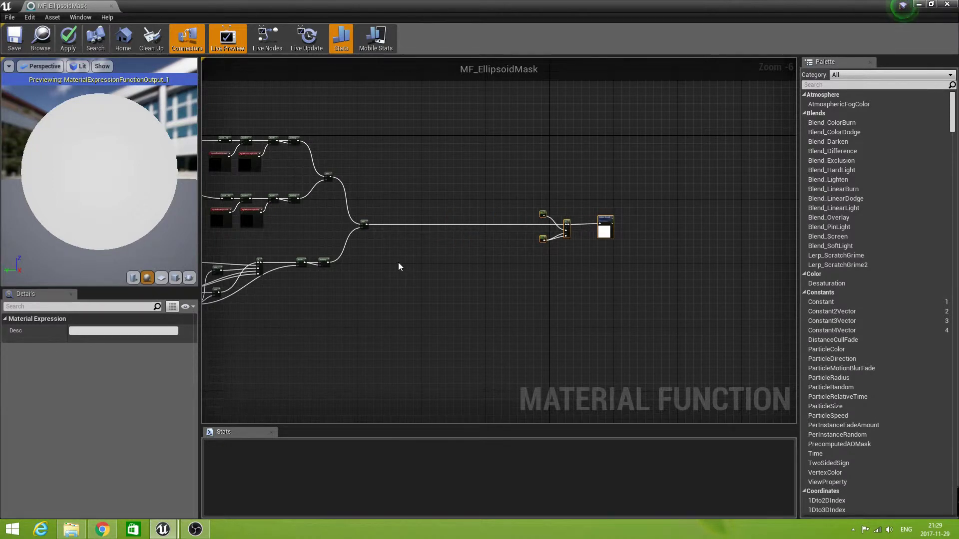
{"action": "right_click_drag", "start_coordinate": [433, 283], "coordinate": [511, 260]}
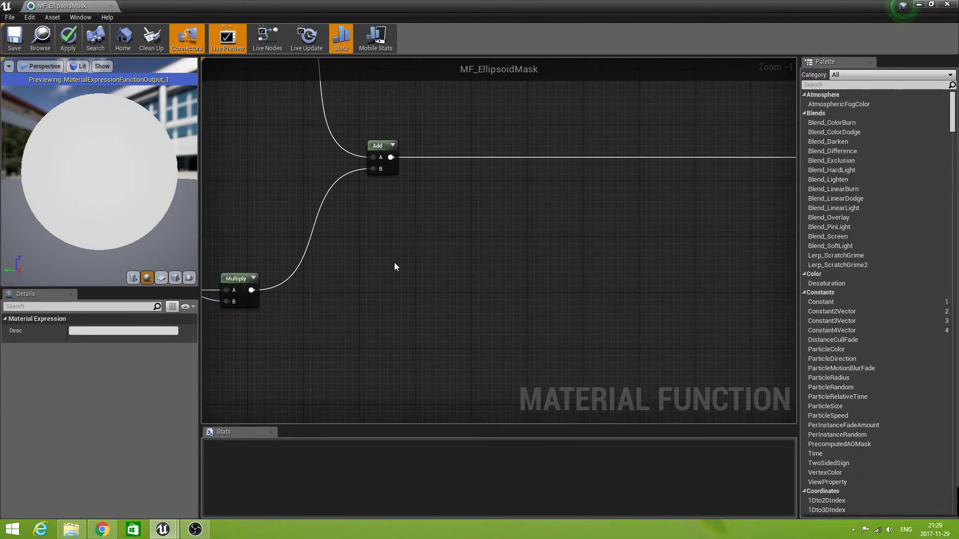
Add a FunctionInput named Hardness with Input Type Scalar and preview value 1.0
{"action": "right_click", "coordinate": [412, 247]}
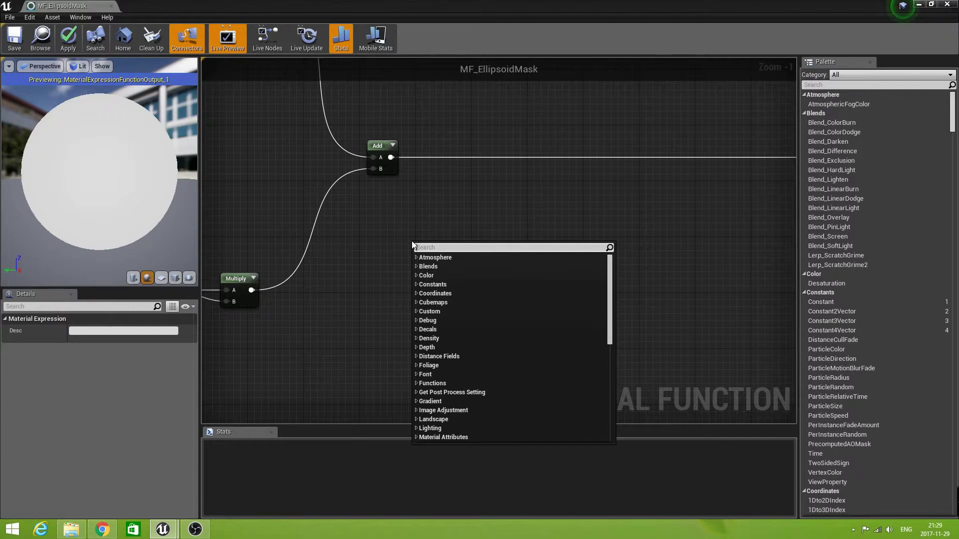
{"action": "type", "text": "sin"}
{"action": "type", "text": "pu"}
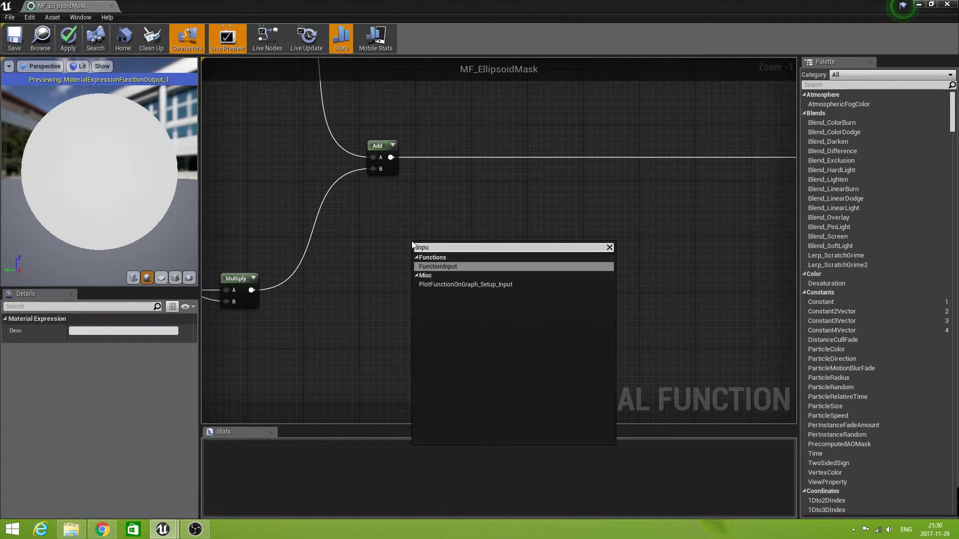
{"action": "left_click", "coordinate": [433, 265]}
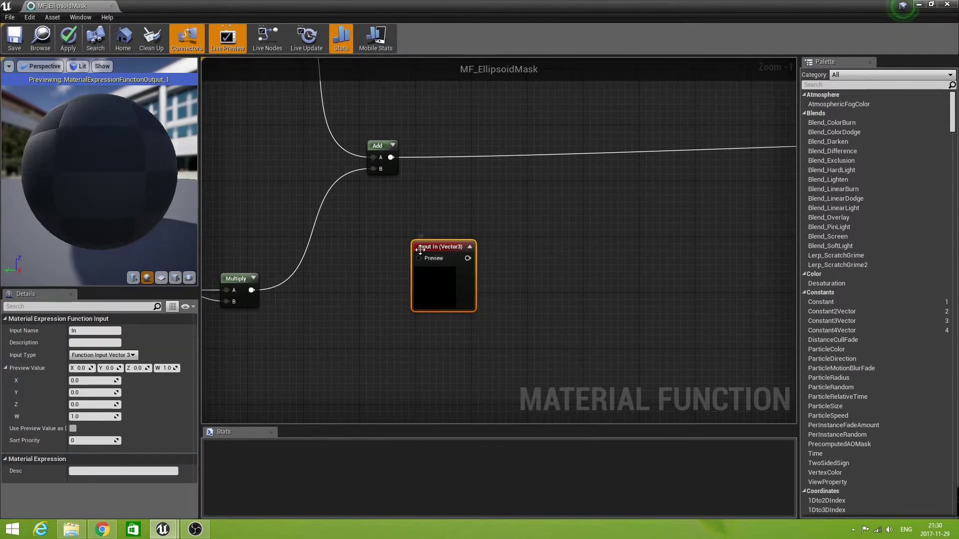
{"action": "left_click", "coordinate": [100, 331]}
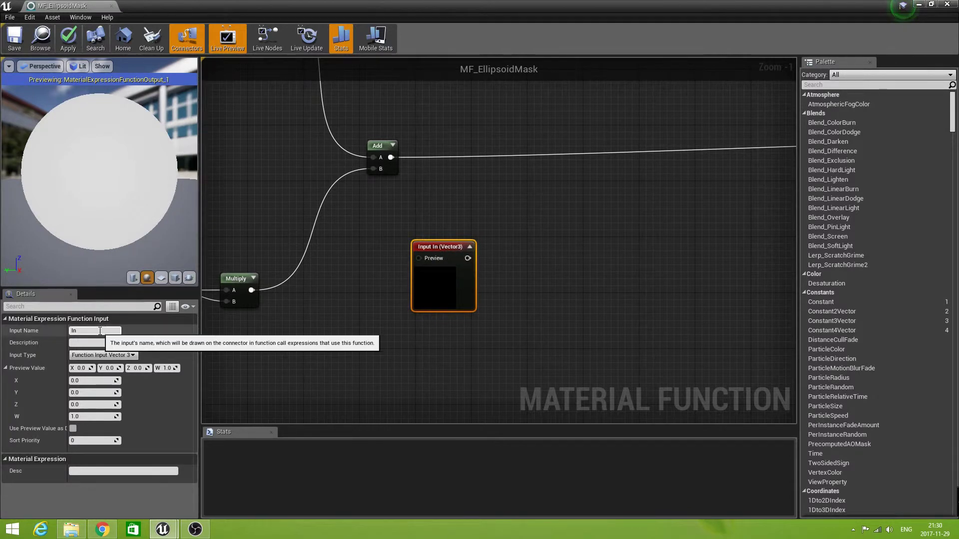
{"action": "type", "text": "Hardness"}
{"action": "left_click", "coordinate": [105, 355]}
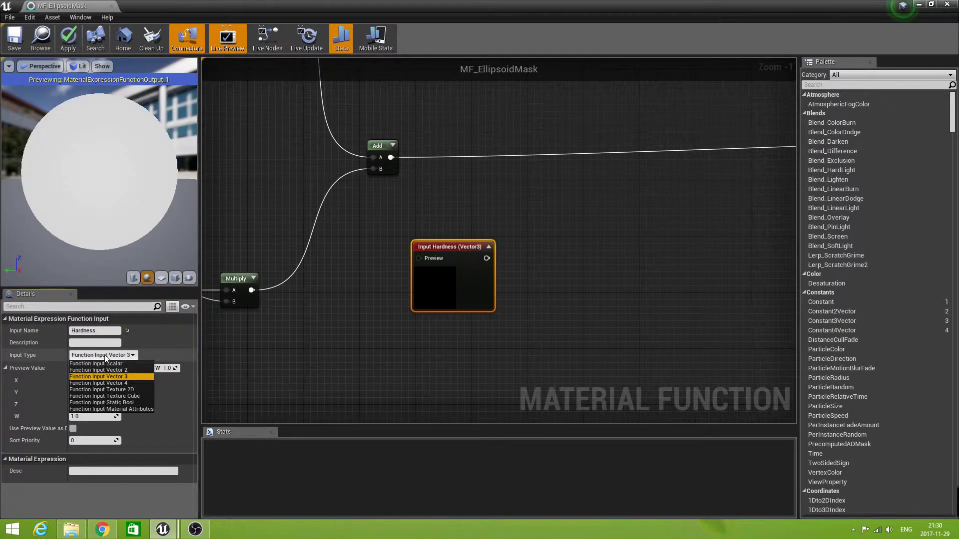
{"action": "left_click", "coordinate": [112, 366]}
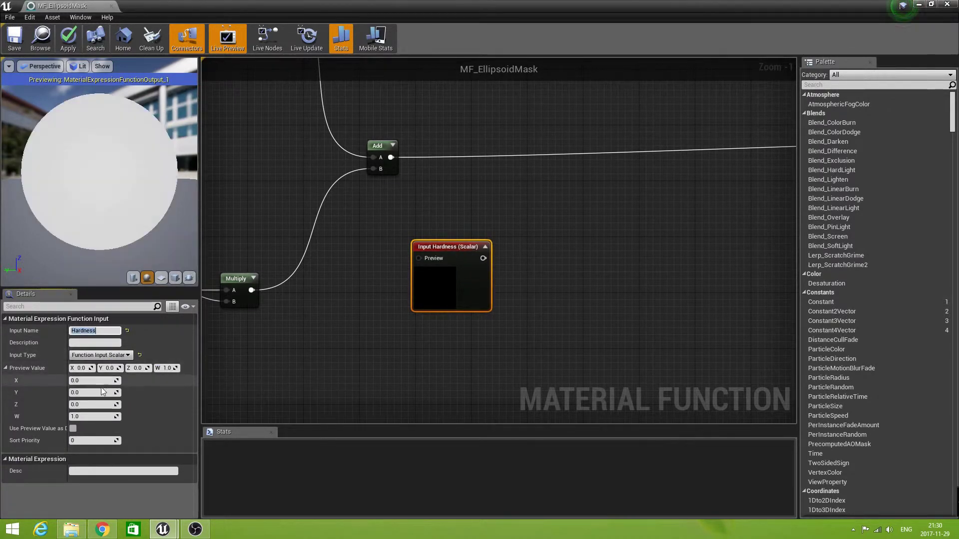
{"action": "left_click", "coordinate": [83, 380]}
{"action": "type", "text": "1"}
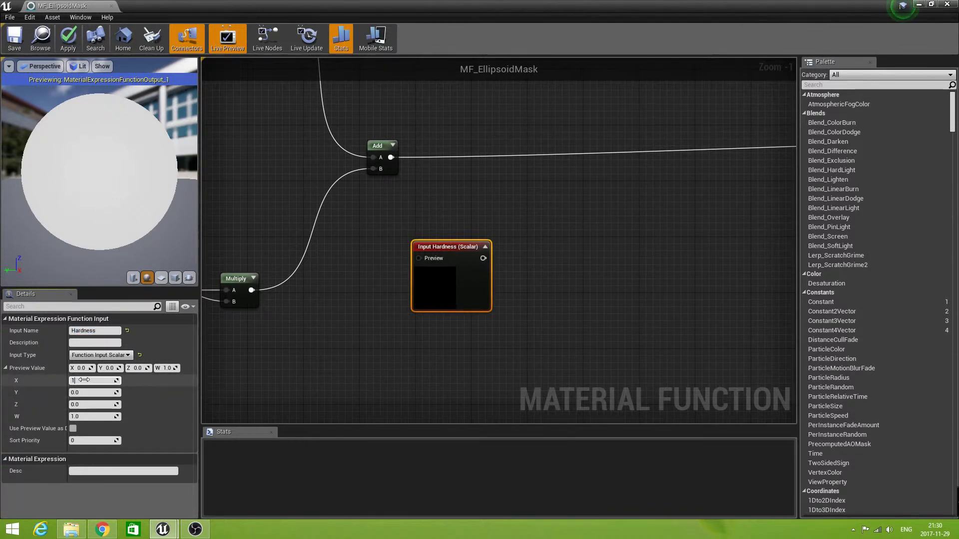
{"action": "key", "text": "Return"}
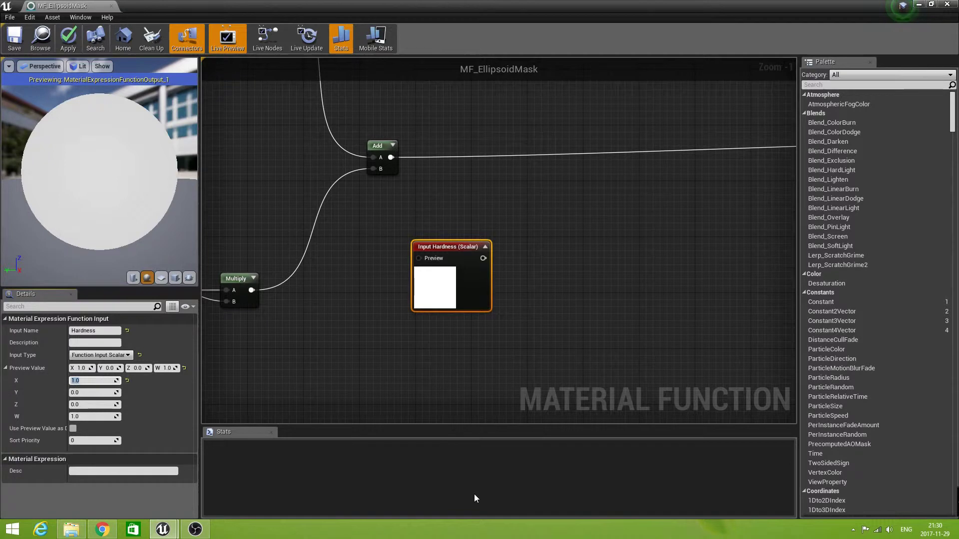
{"action": "scroll", "coordinate": [513, 372], "scroll_direction": "down", "scroll_amount": 3}
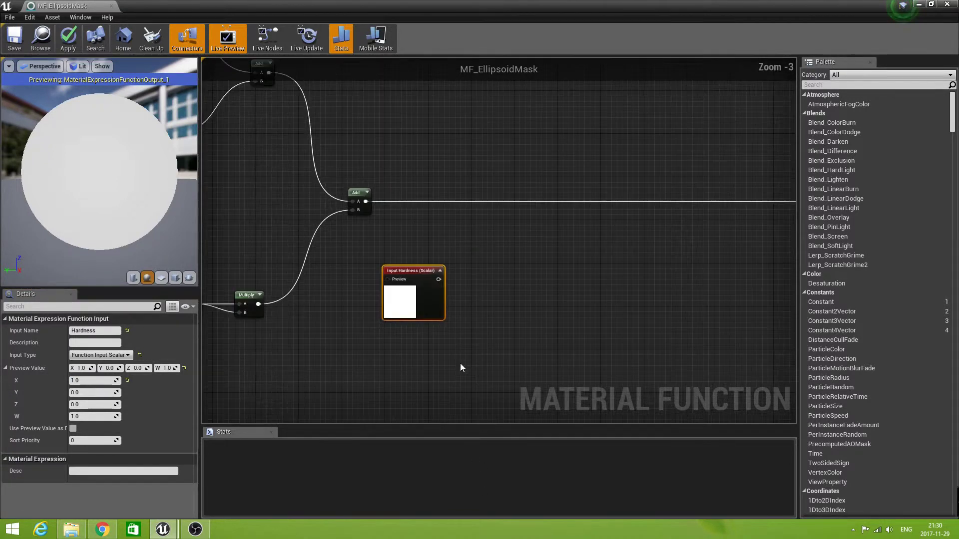
{"action": "right_click_drag", "start_coordinate": [505, 373], "coordinate": [447, 360]}
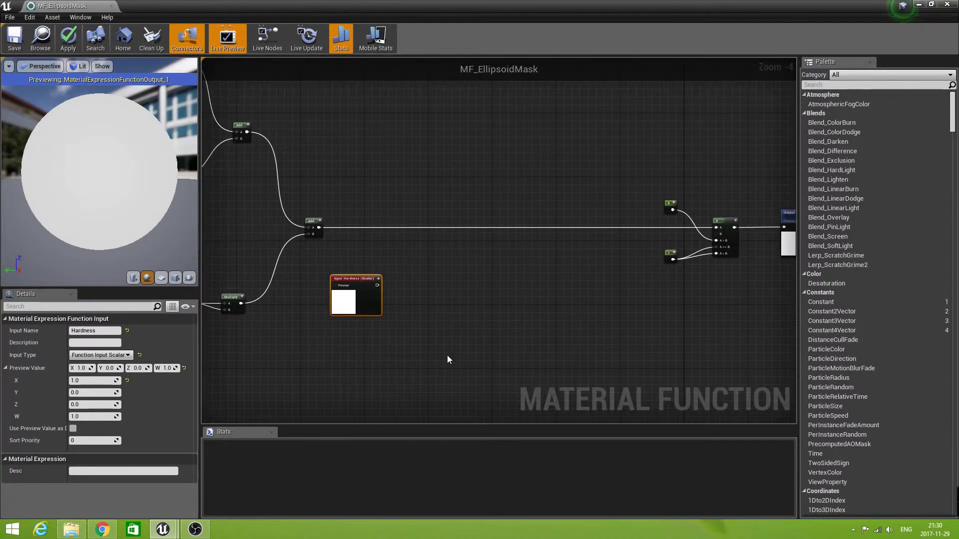
{"action": "scroll", "coordinate": [405, 233], "scroll_direction": "down", "scroll_amount": 3}
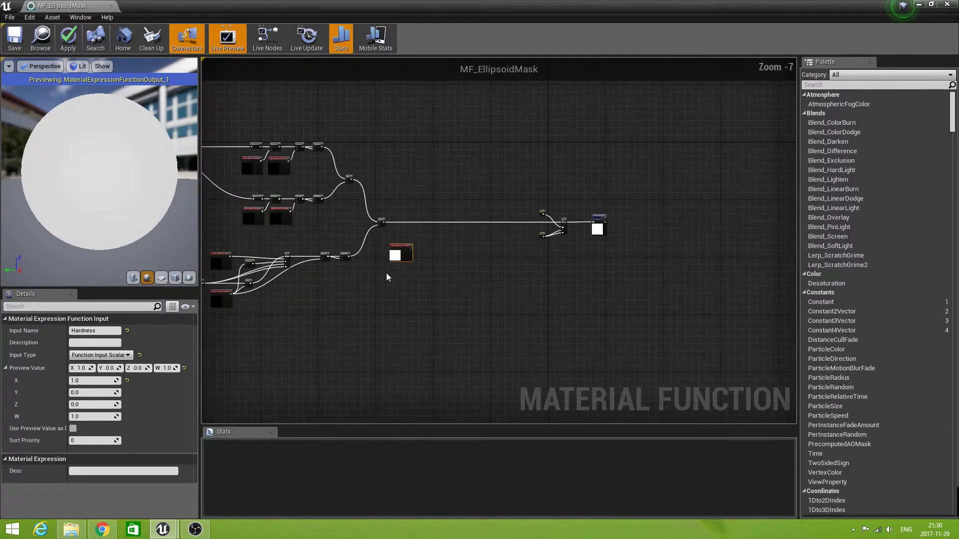
{"action": "scroll", "coordinate": [418, 254], "scroll_direction": "up", "scroll_amount": 5}
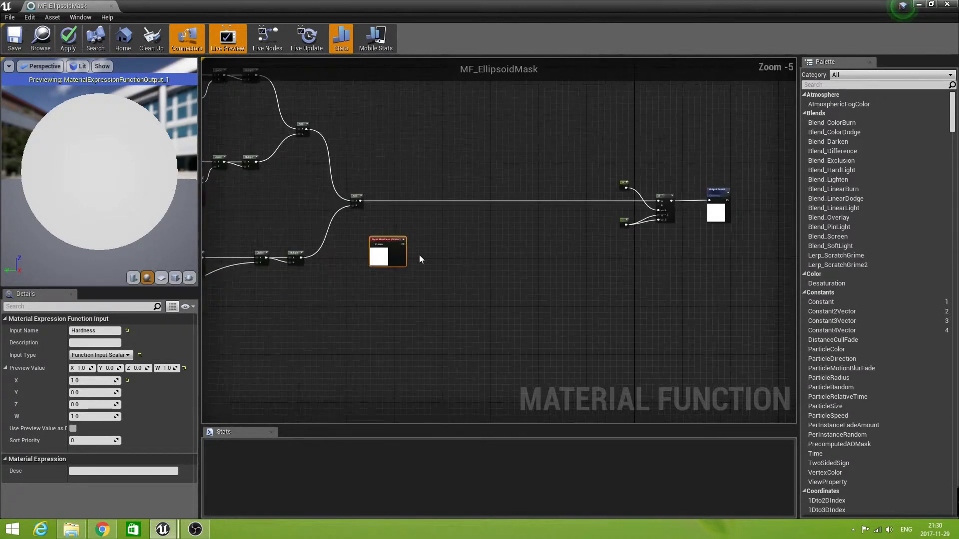
{"action": "right_click_drag", "start_coordinate": [369, 206], "coordinate": [349, 264]}
{"action": "scroll", "coordinate": [405, 265], "scroll_direction": "down", "scroll_amount": 1}
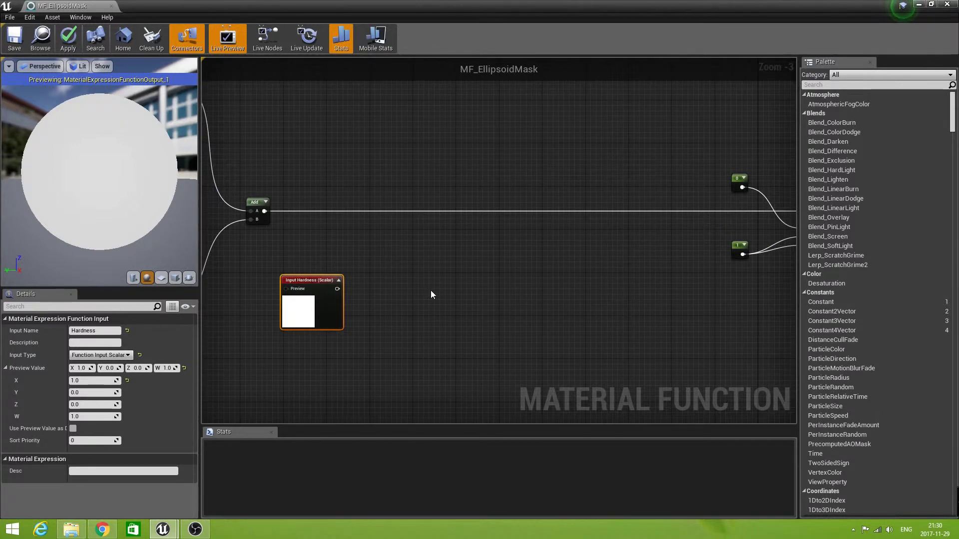
{"action": "scroll", "coordinate": [498, 283], "scroll_direction": "down", "scroll_amount": 1}
{"action": "right_click_drag", "start_coordinate": [499, 282], "coordinate": [481, 277]}
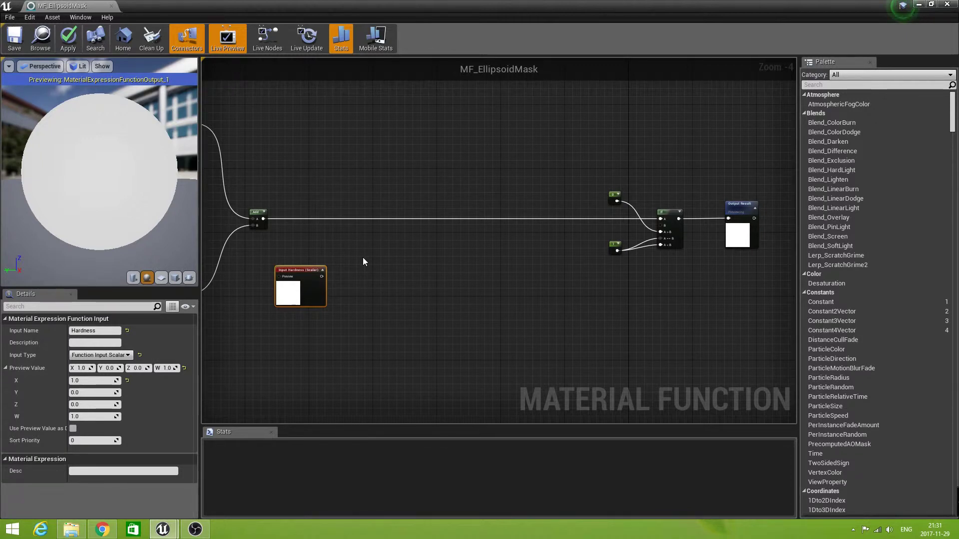
Add a 1-x (OneMinus) node fed by the Hardness input and tidy its position
{"action": "left_click_drag", "start_coordinate": [296, 281], "coordinate": [291, 275]}
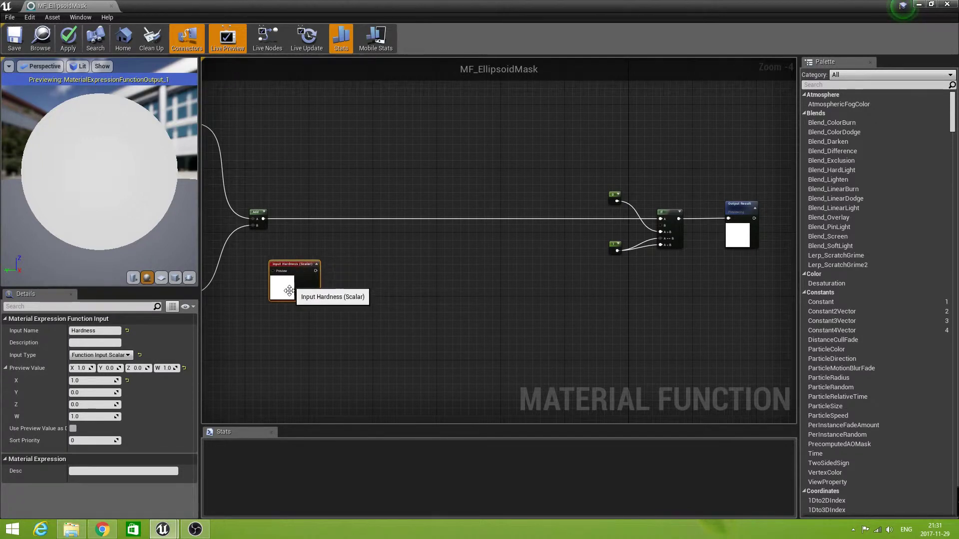
{"action": "scroll", "coordinate": [290, 275], "scroll_direction": "up", "scroll_amount": 4}
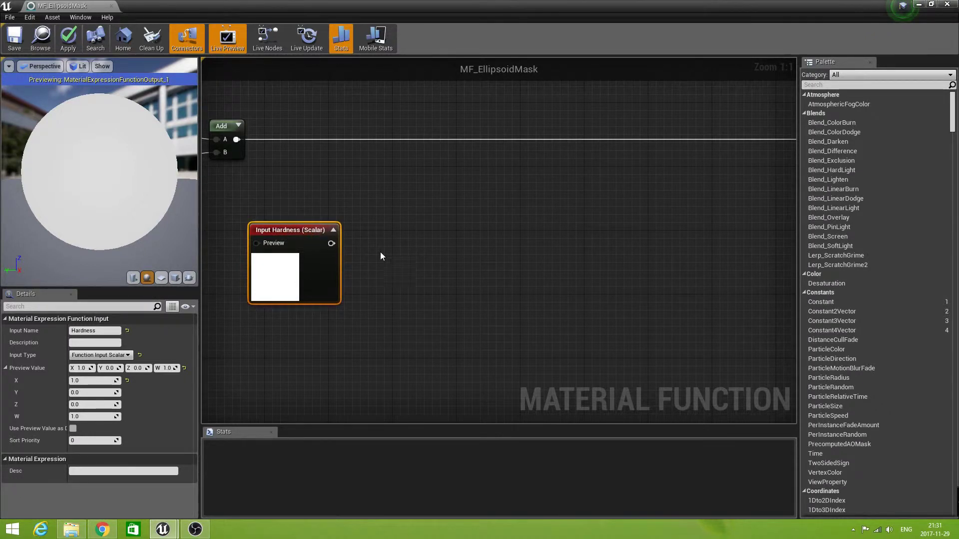
{"action": "left_click_drag", "start_coordinate": [332, 243], "coordinate": [406, 337]}
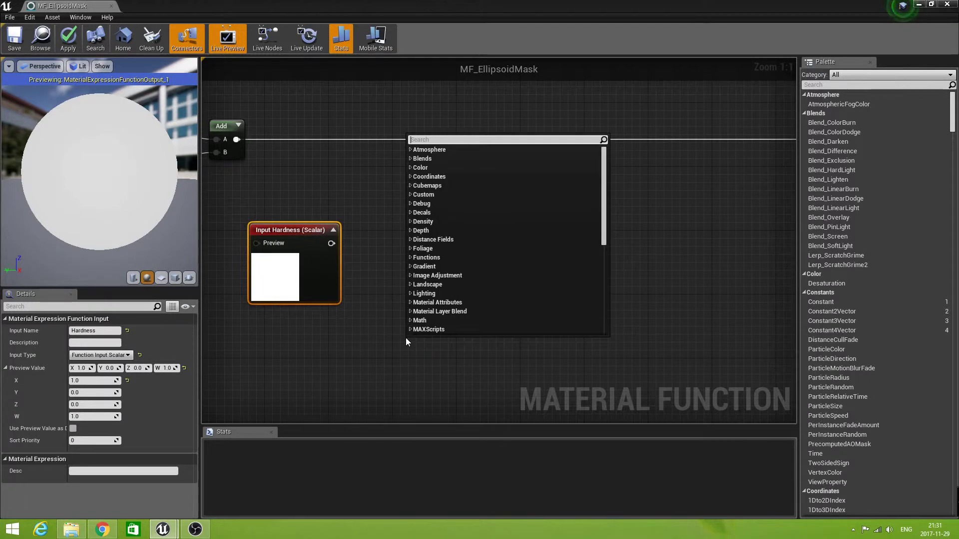
{"action": "type", "text": "one"}
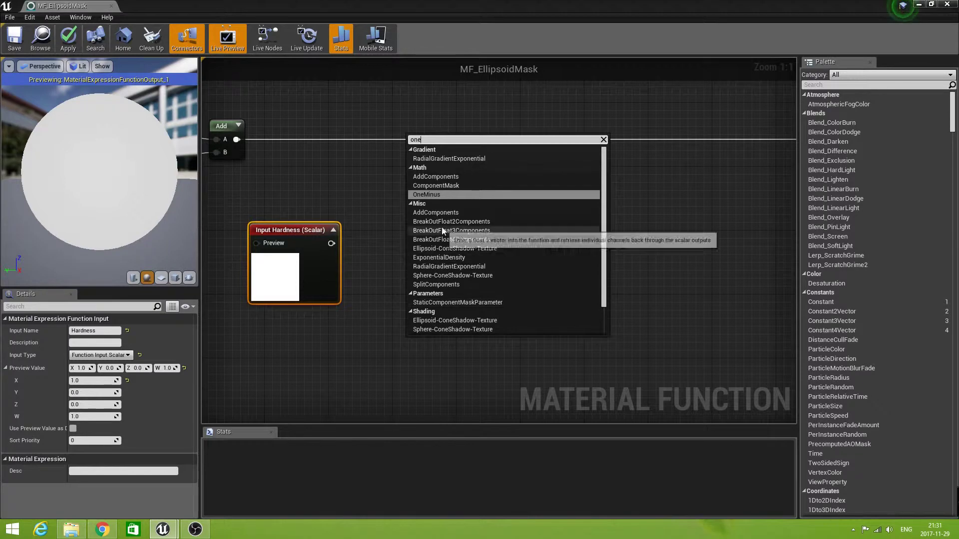
{"action": "left_click", "coordinate": [437, 195]}
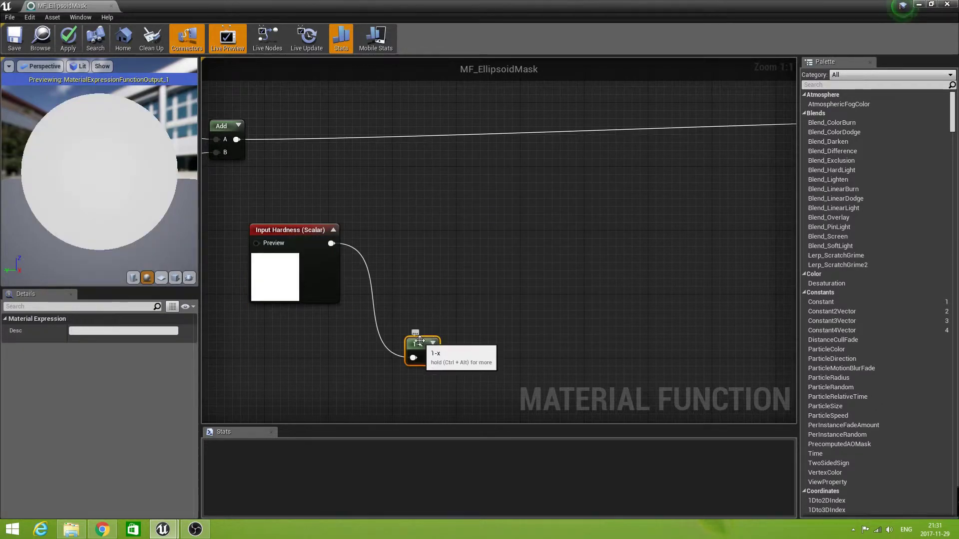
{"action": "left_click_drag", "start_coordinate": [423, 349], "coordinate": [416, 335]}
{"action": "right_click_drag", "start_coordinate": [670, 252], "coordinate": [668, 250]}
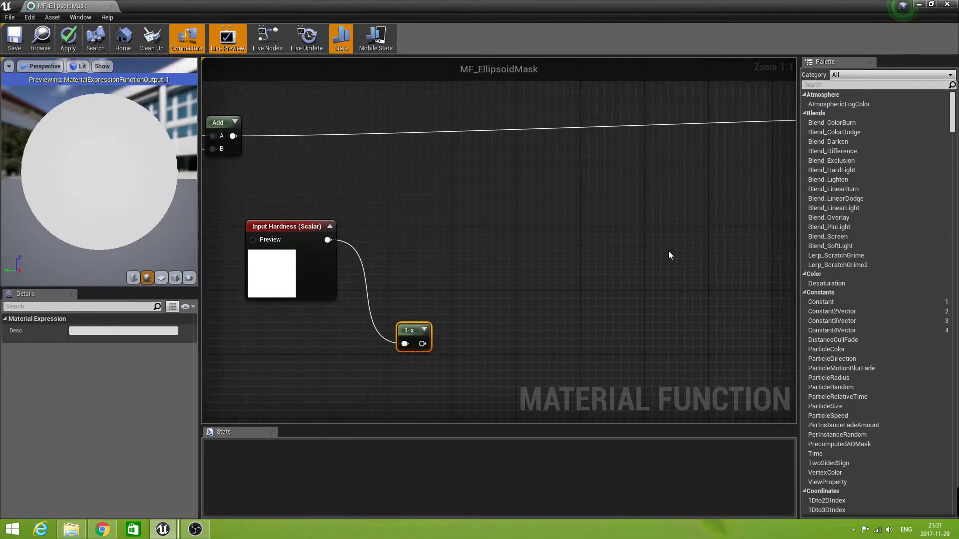
{"action": "left_click_drag", "start_coordinate": [410, 331], "coordinate": [402, 323]}
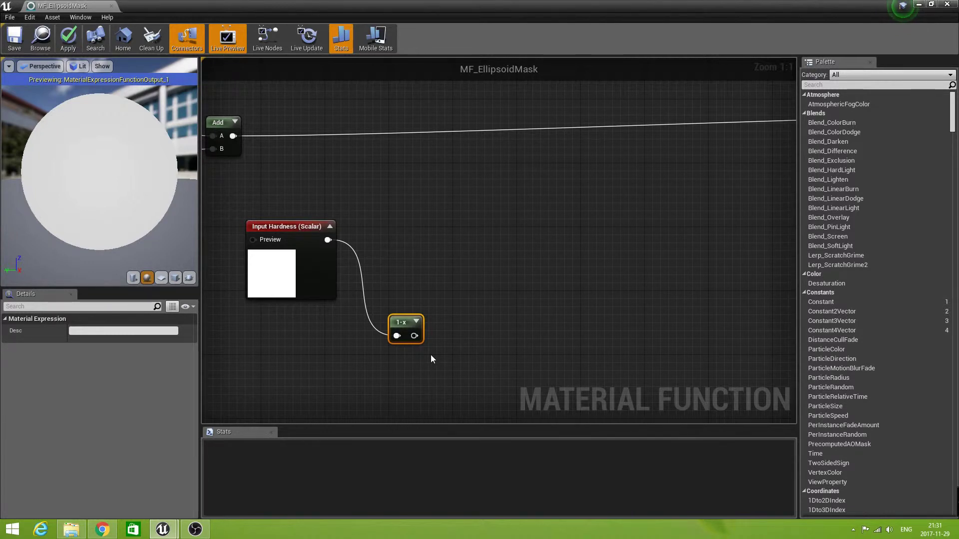
Add a Divide node with Const A 1.0, taking the 1-x output into its B input
{"action": "right_click", "coordinate": [476, 290]}
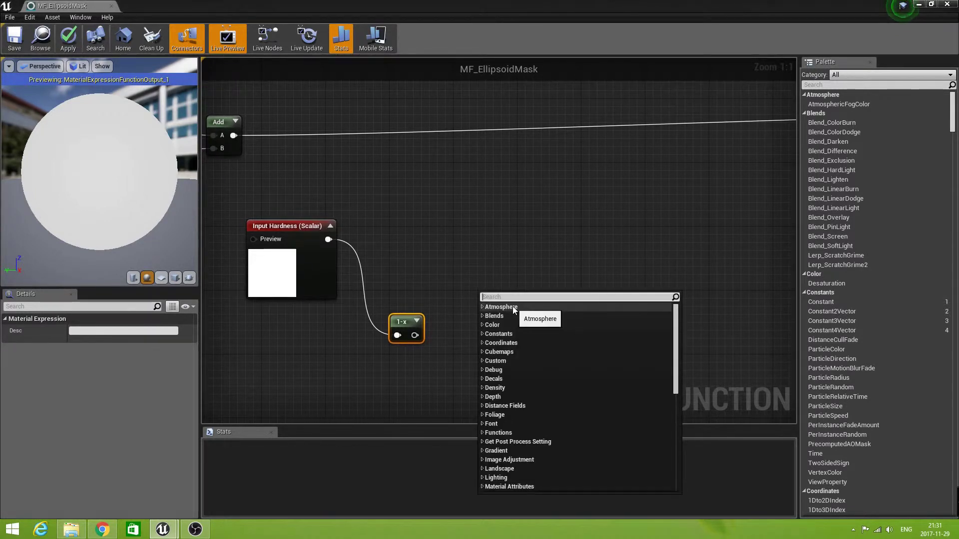
{"action": "type", "text": "divi"}
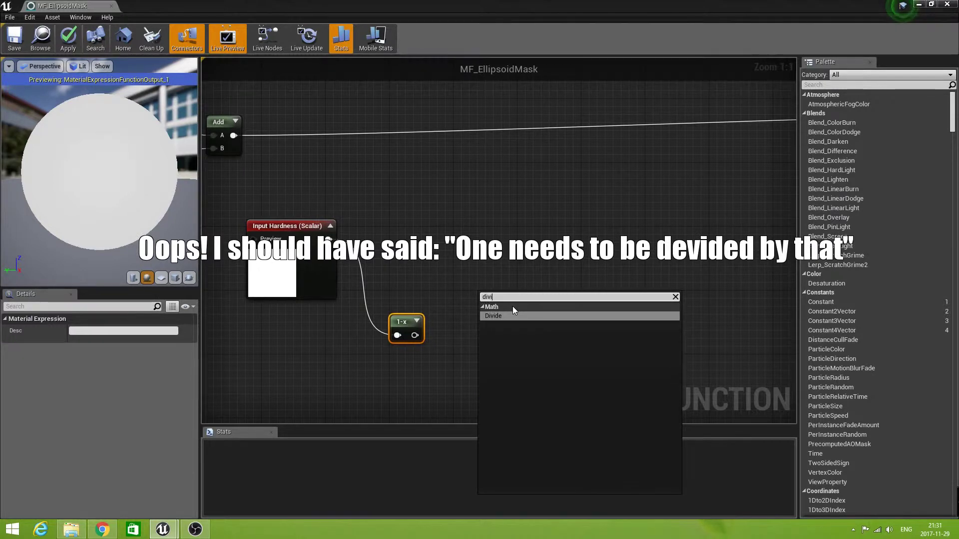
{"action": "left_click", "coordinate": [520, 316]}
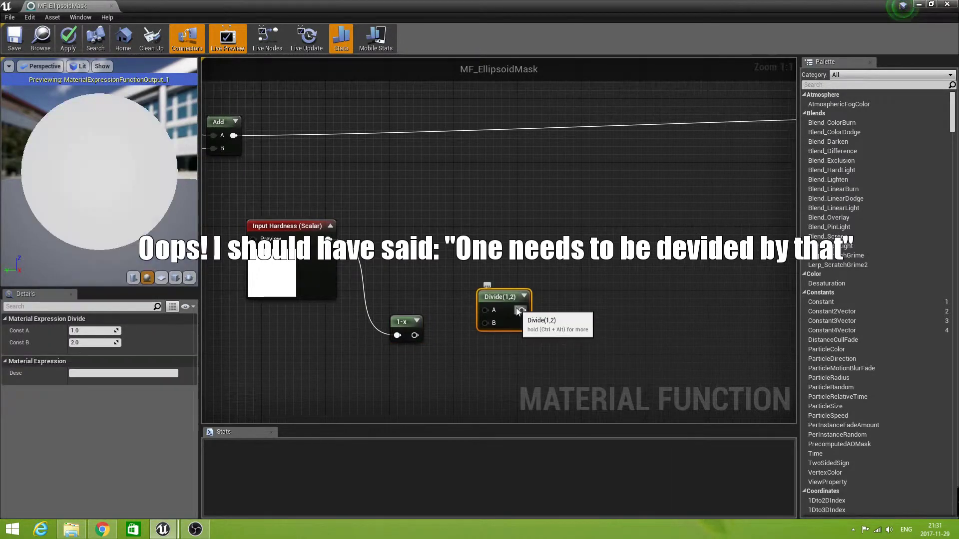
{"action": "left_click_drag", "start_coordinate": [415, 335], "coordinate": [485, 324]}
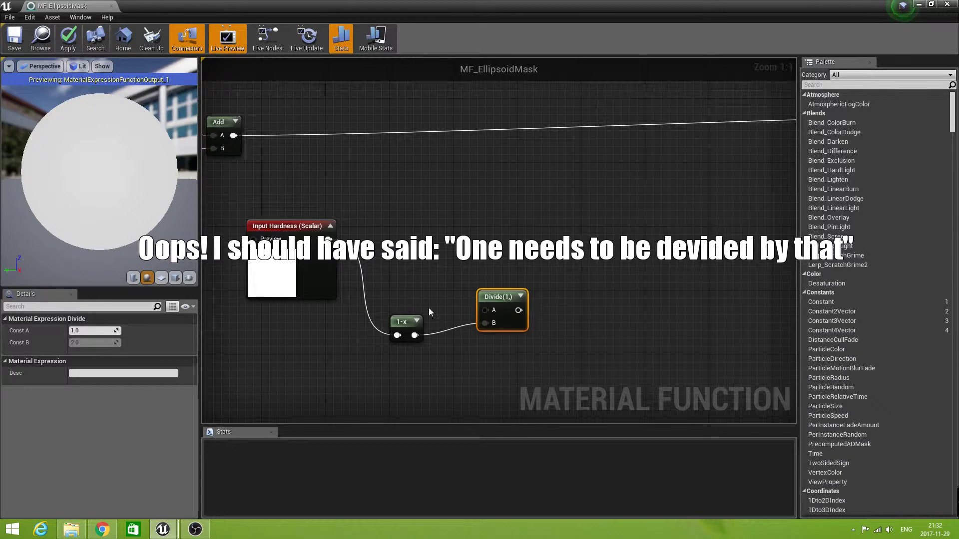
{"action": "left_click_drag", "start_coordinate": [502, 294], "coordinate": [466, 318]}
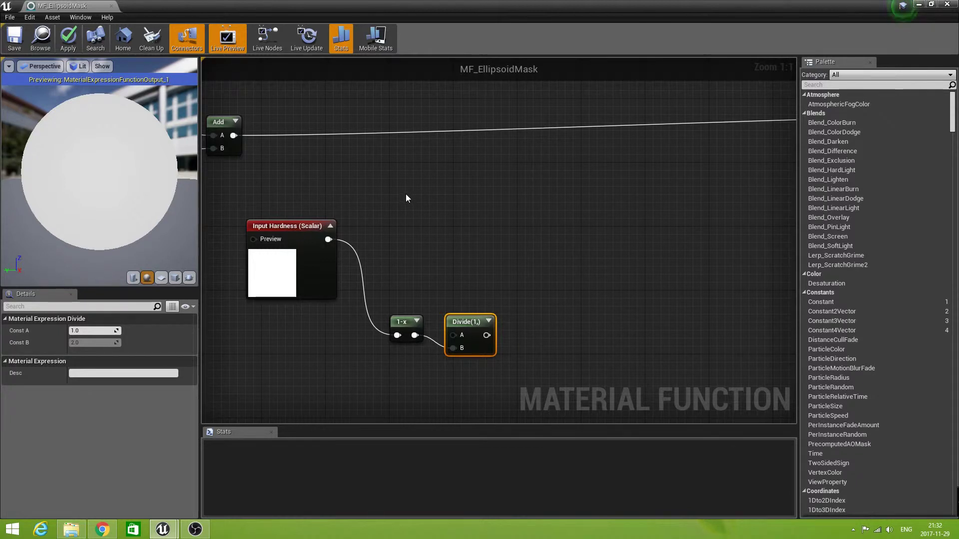
Move the Input Hardness, 1-x and Divide nodes down together as a group
{"action": "right_click_drag", "start_coordinate": [403, 199], "coordinate": [425, 240]}
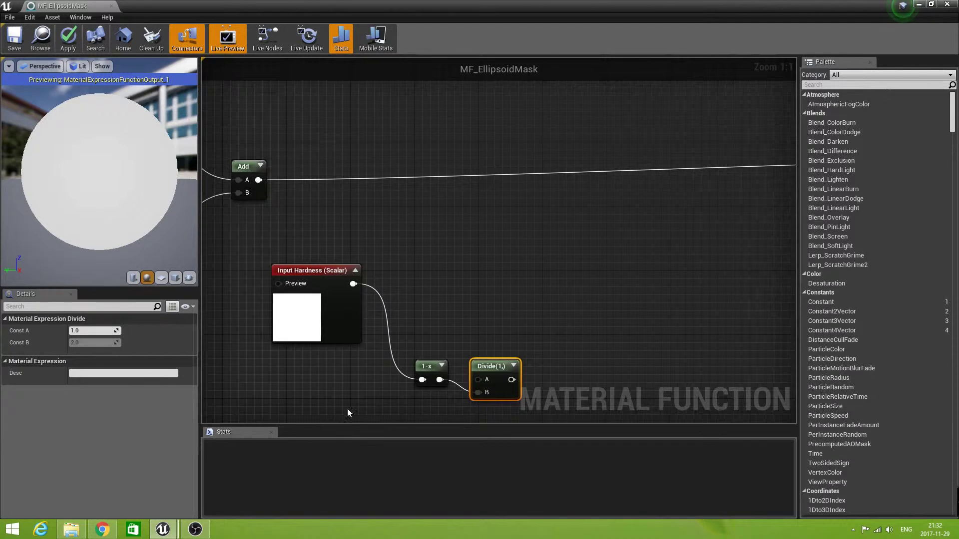
{"action": "right_click_drag", "start_coordinate": [348, 408], "coordinate": [373, 326]}
{"action": "left_click_drag", "start_coordinate": [337, 155], "coordinate": [504, 312]}
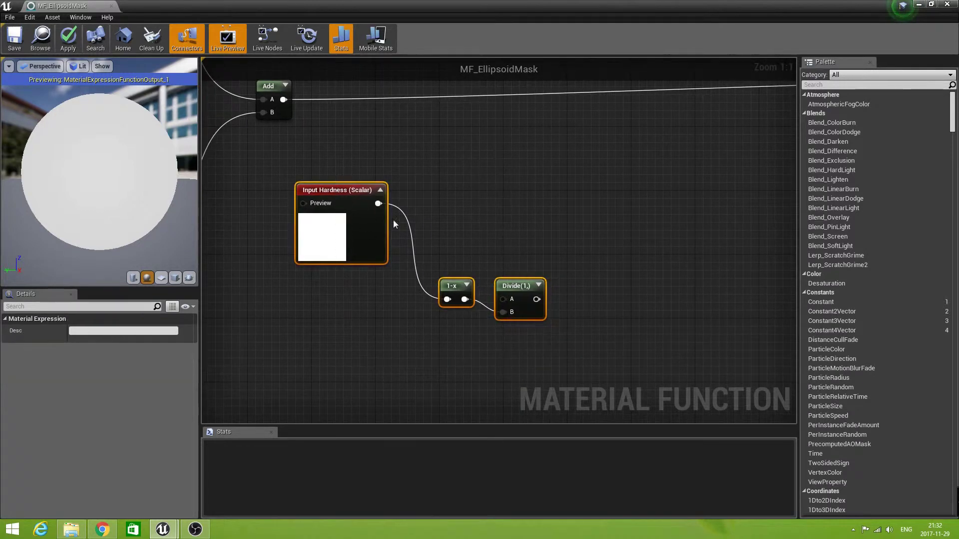
{"action": "left_click_drag", "start_coordinate": [349, 190], "coordinate": [348, 263]}
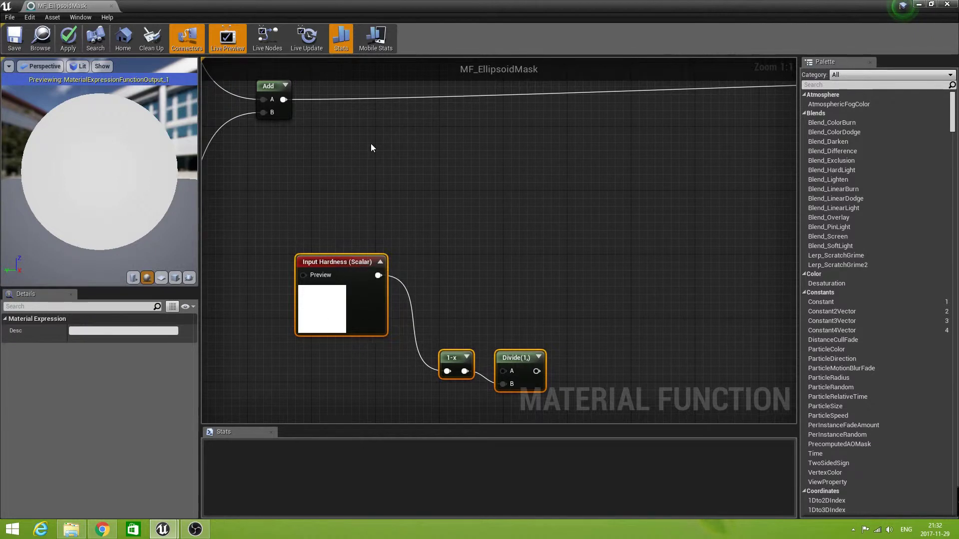
{"action": "left_click", "coordinate": [350, 182]}
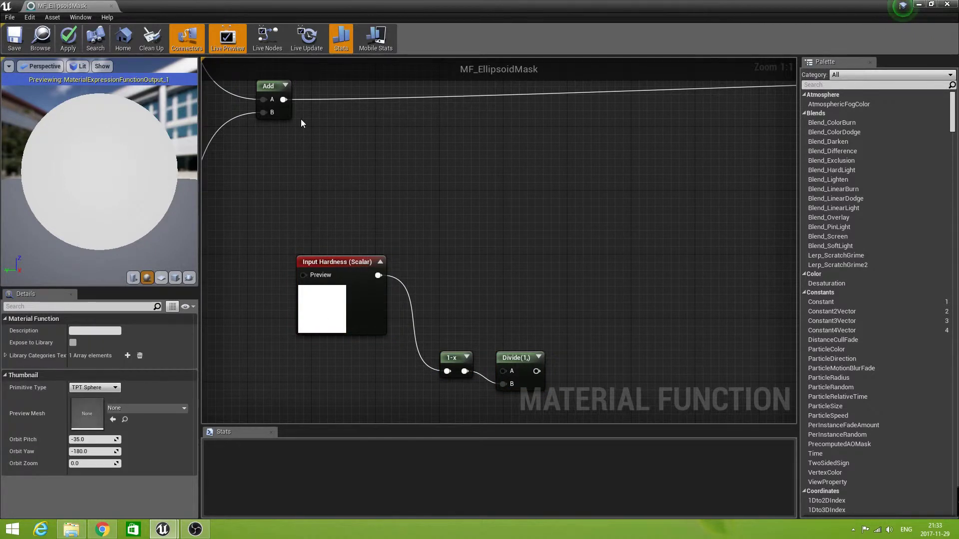
Add a Subtract node computing the Add output minus the Hardness input
{"action": "left_click_drag", "start_coordinate": [282, 99], "coordinate": [424, 176]}
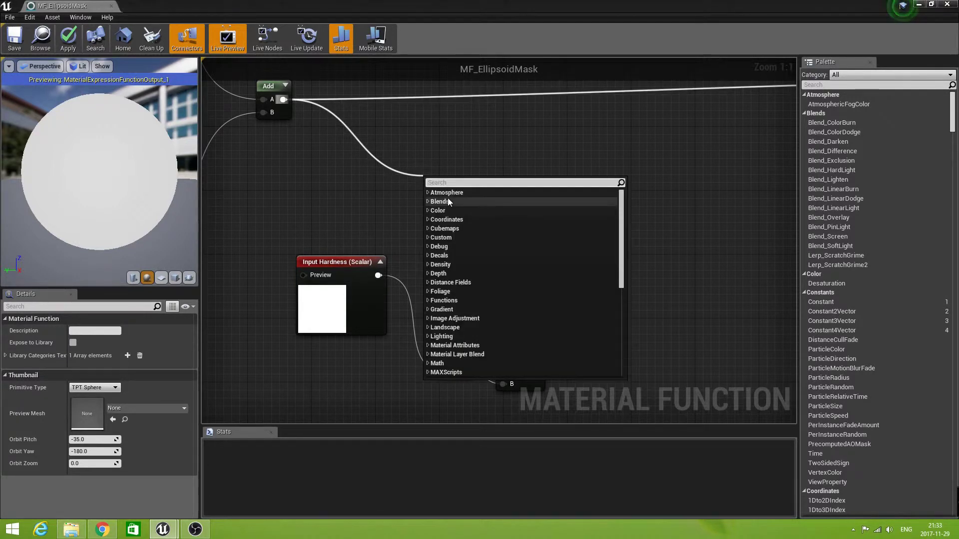
{"action": "type", "text": "sub"}
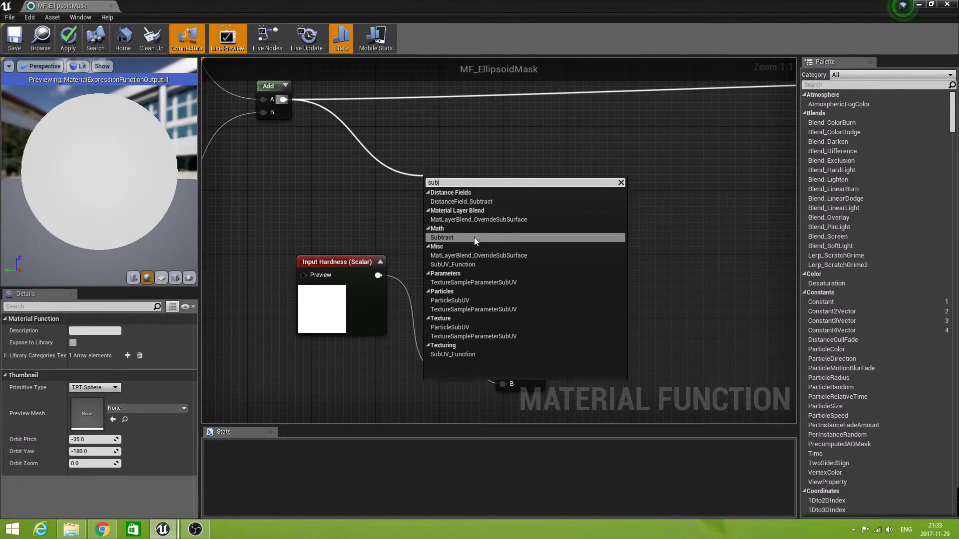
{"action": "left_click", "coordinate": [474, 238]}
{"action": "left_click_drag", "start_coordinate": [378, 275], "coordinate": [430, 210]}
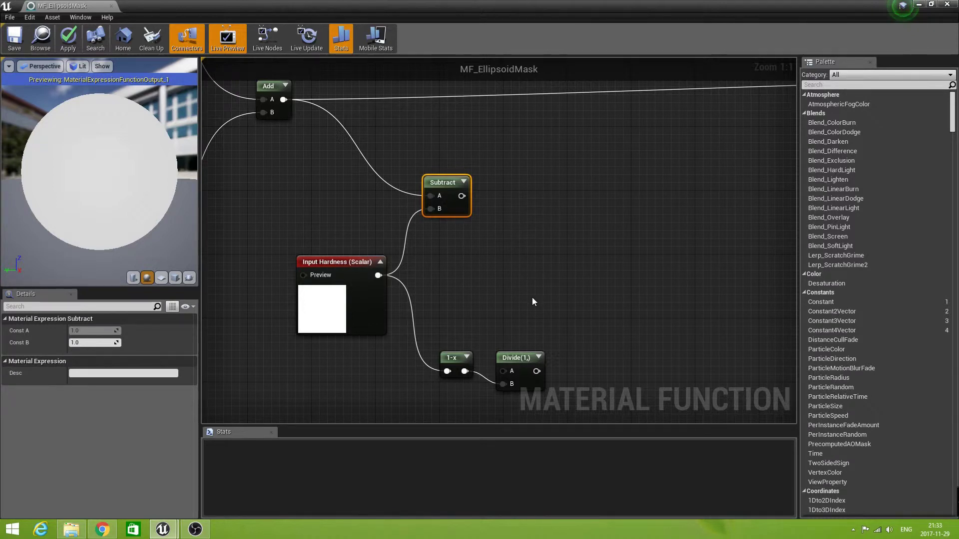
{"action": "left_click_drag", "start_coordinate": [443, 178], "coordinate": [467, 190]}
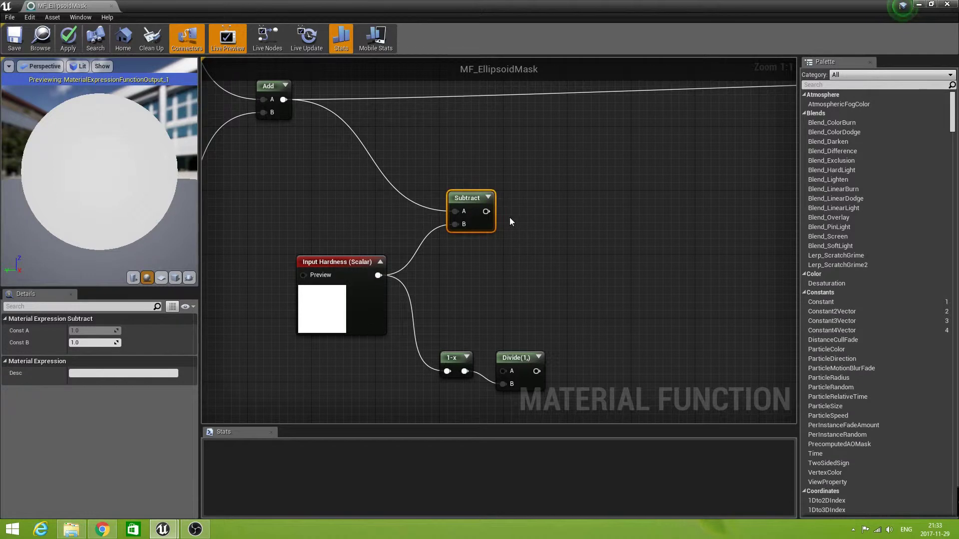
{"action": "left_click_drag", "start_coordinate": [499, 217], "coordinate": [583, 284]}
Add a Multiply node taking the Subtract result in A and the Divide output in B
{"action": "type", "text": "mult"}
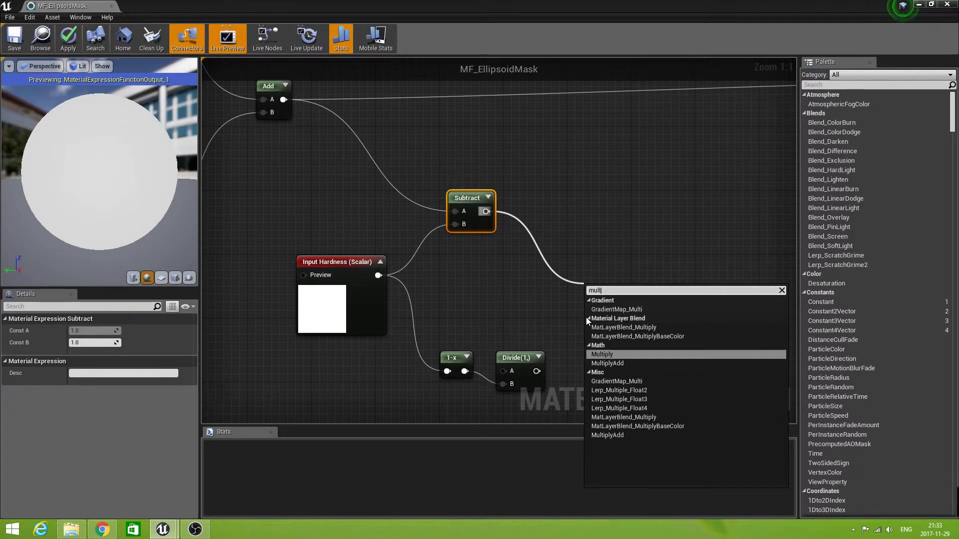
{"action": "left_click", "coordinate": [619, 355]}
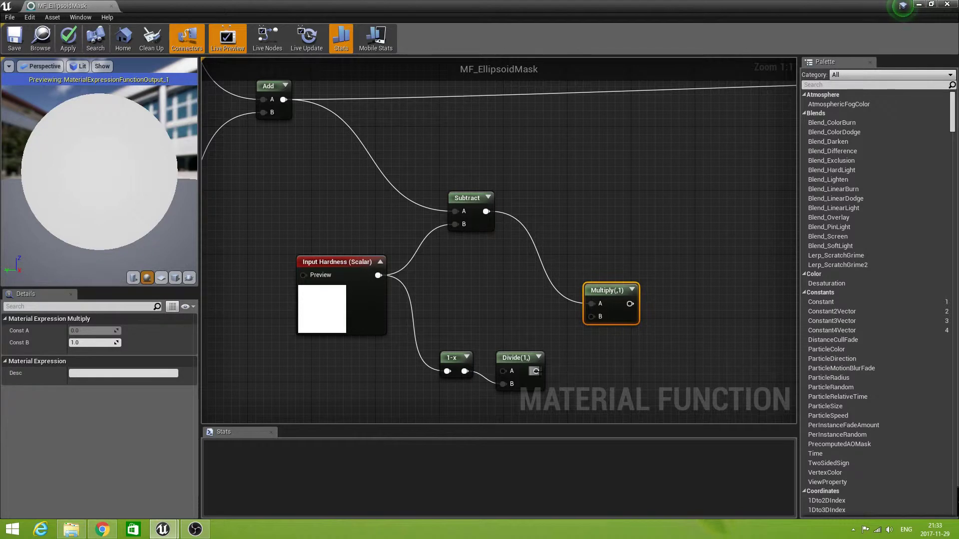
{"action": "left_click_drag", "start_coordinate": [536, 371], "coordinate": [591, 320]}
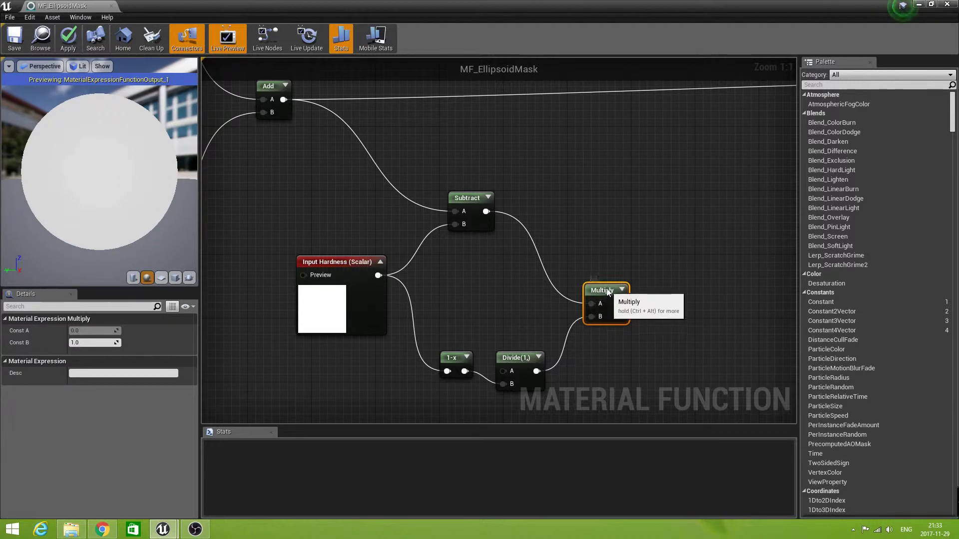
{"action": "left_click_drag", "start_coordinate": [608, 292], "coordinate": [607, 279]}
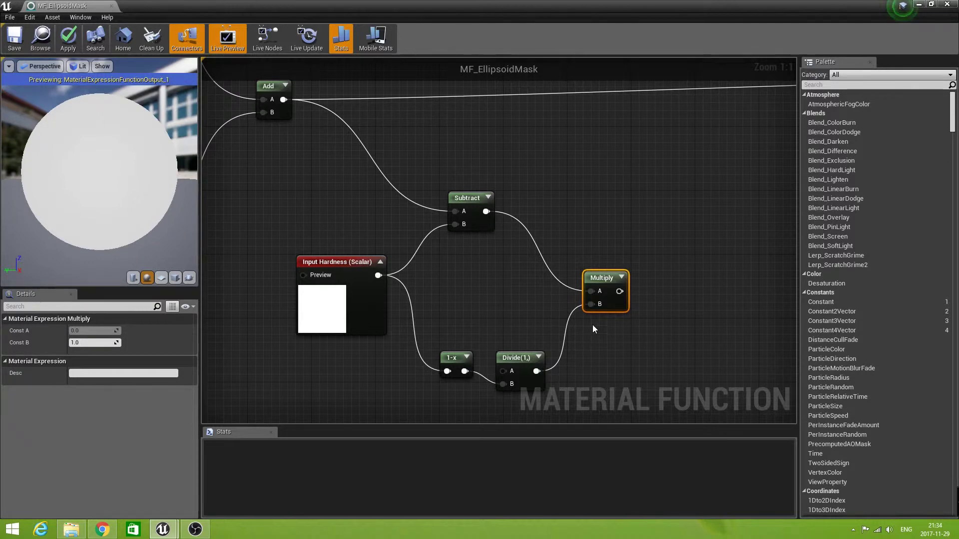
{"action": "left_click_drag", "start_coordinate": [620, 291], "coordinate": [646, 292]}
Add a second 1-x (OneMinus) node after the Multiply output
{"action": "type", "text": "one"}
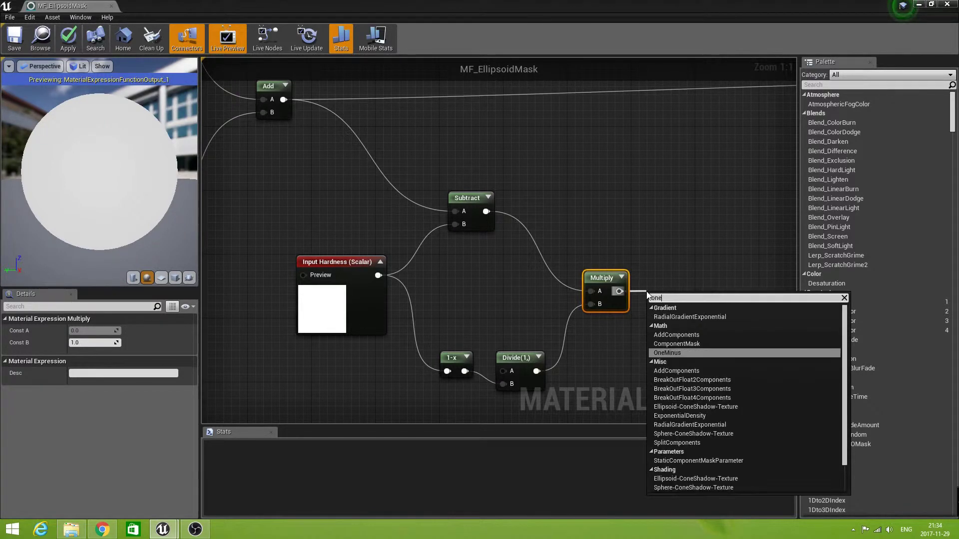
{"action": "left_click", "coordinate": [683, 356]}
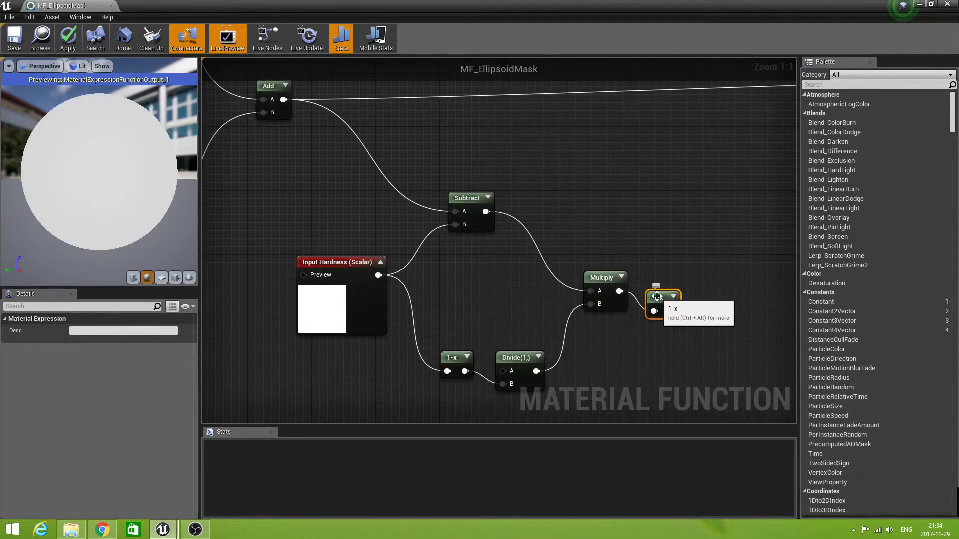